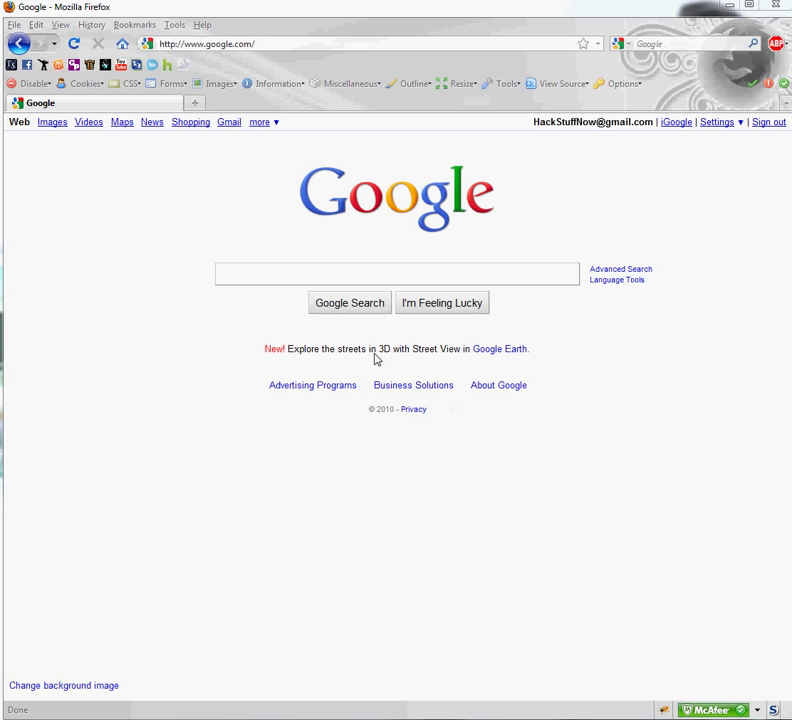
pyautogui.click(268, 44)
pyautogui.write('www.m')
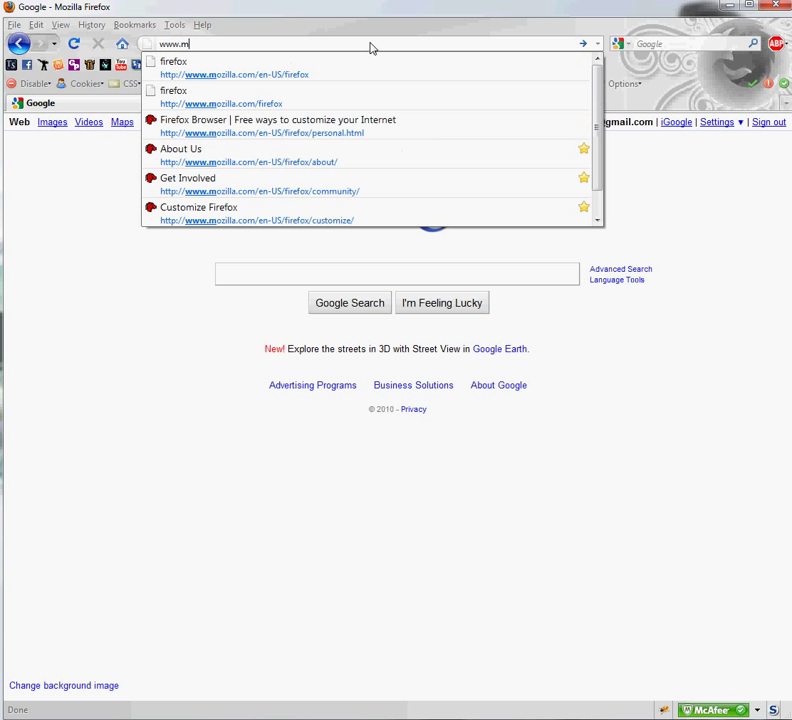
pyautogui.write('ozilla.com/')
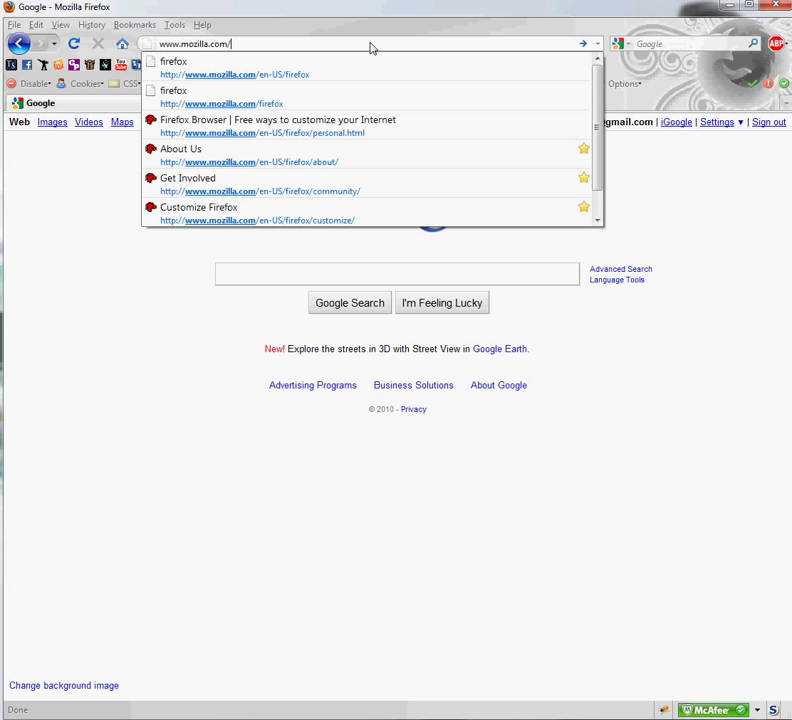
pyautogui.write('en-US/firefox')
pyautogui.press('Return')
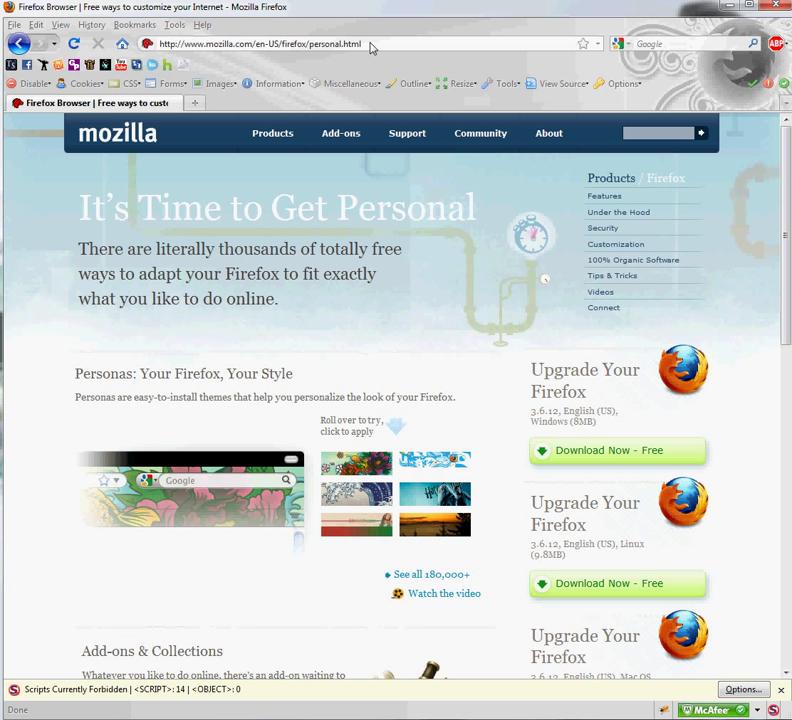
# Step: Go to the Firebug website at getfirebug.com
pyautogui.click(370, 48)
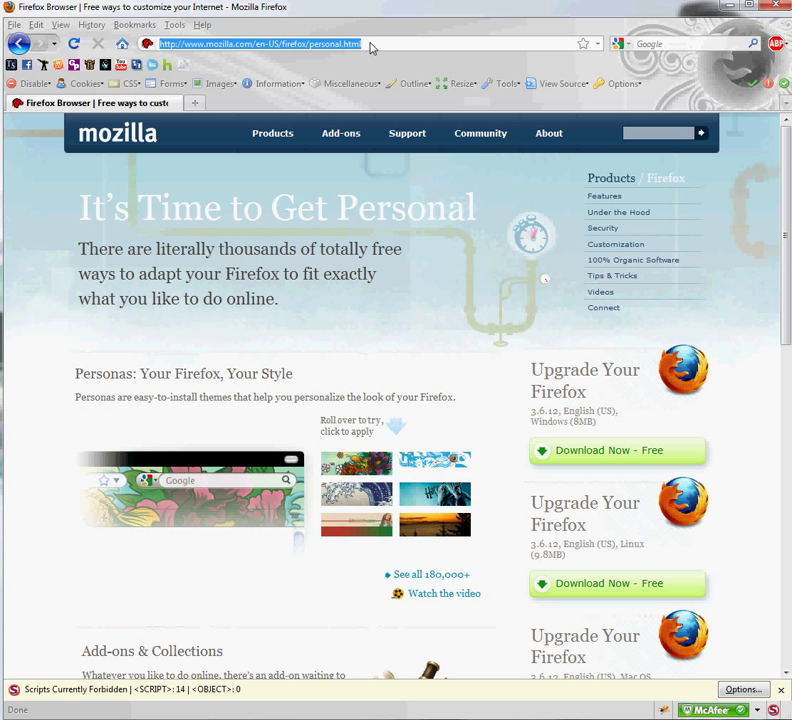
pyautogui.write('getfirebug.com')
pyautogui.press('Return')
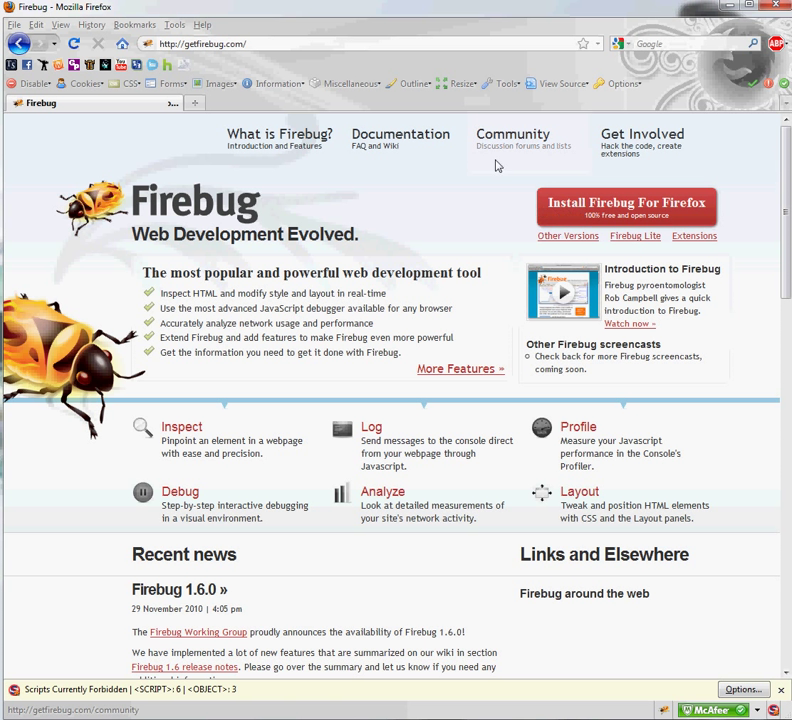
pyautogui.click(282, 44)
pyautogui.write('www.pandora.com')
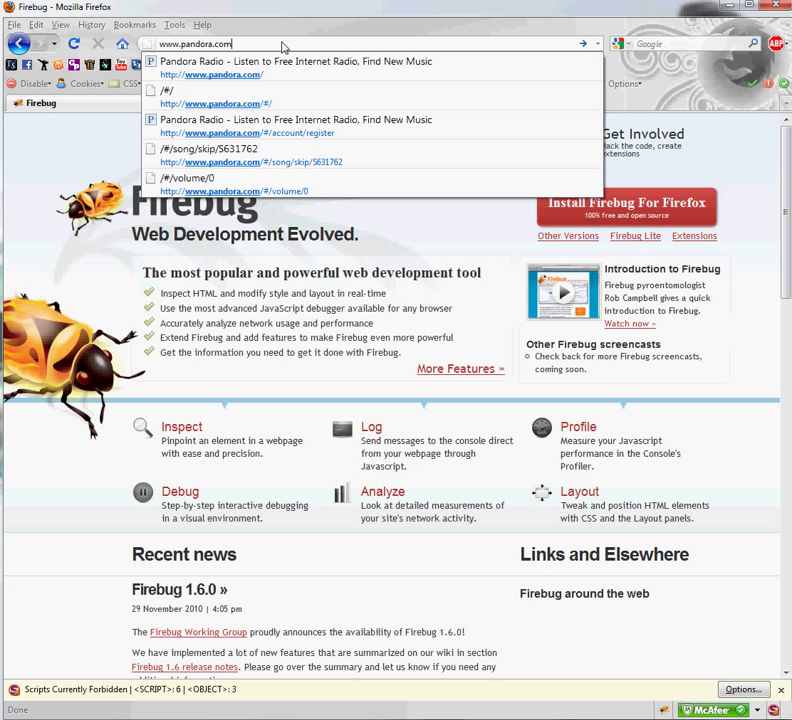
pyautogui.press('Return')
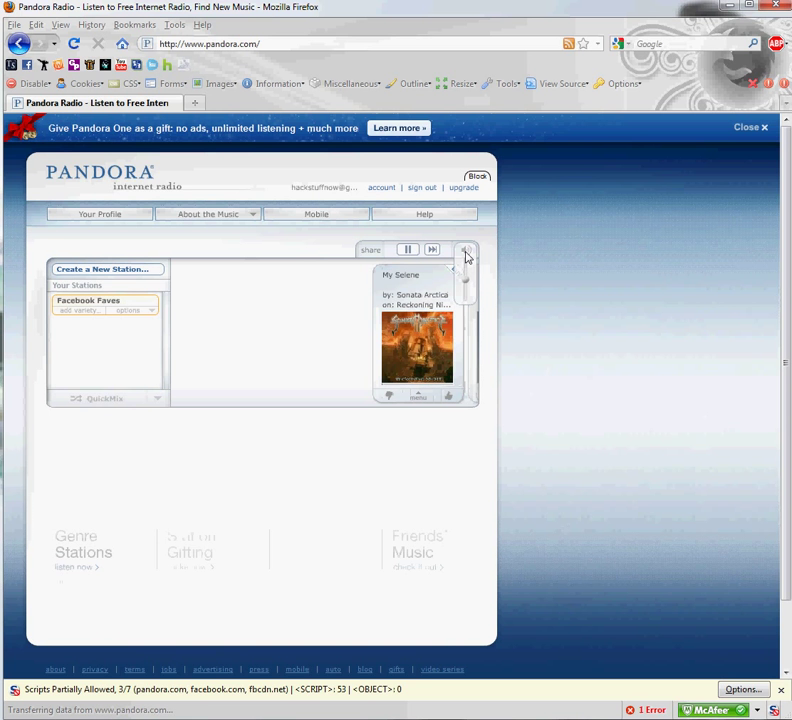
pyautogui.moveTo(468, 279); pyautogui.dragTo(467, 320)
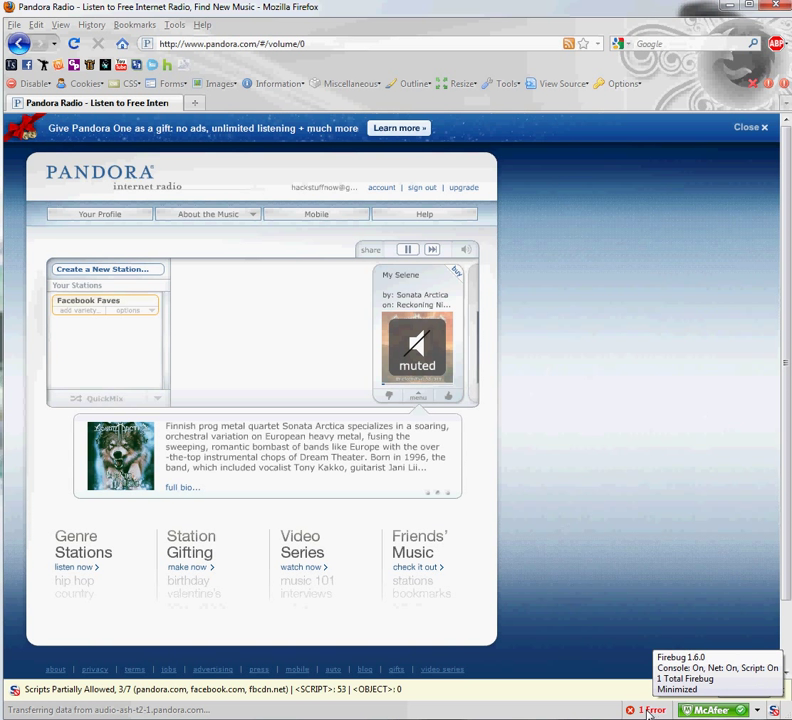
# Step: Open Firebug for the Pandora page and display the page's CSS
pyautogui.click(648, 710)
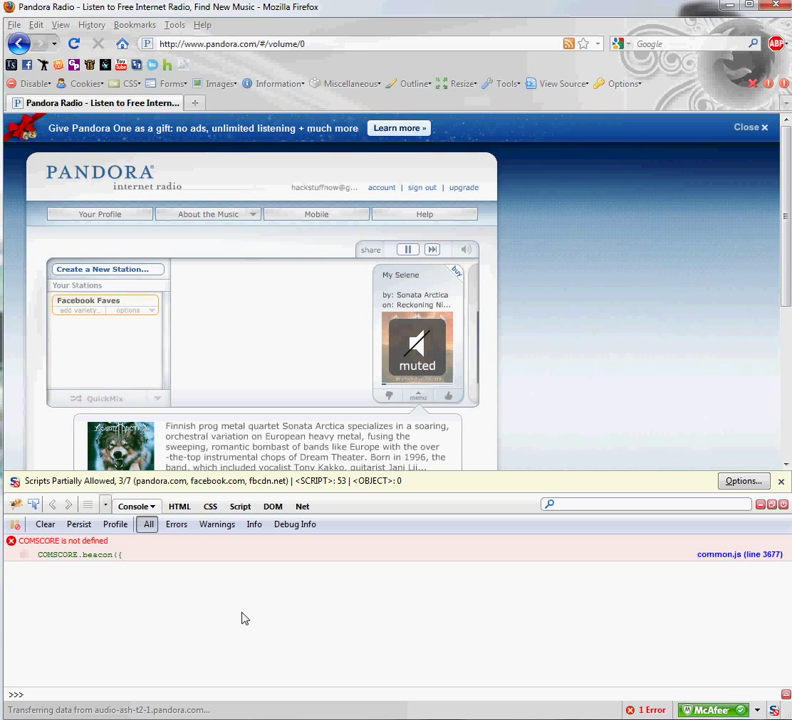
pyautogui.click(174, 507)
pyautogui.click(210, 507)
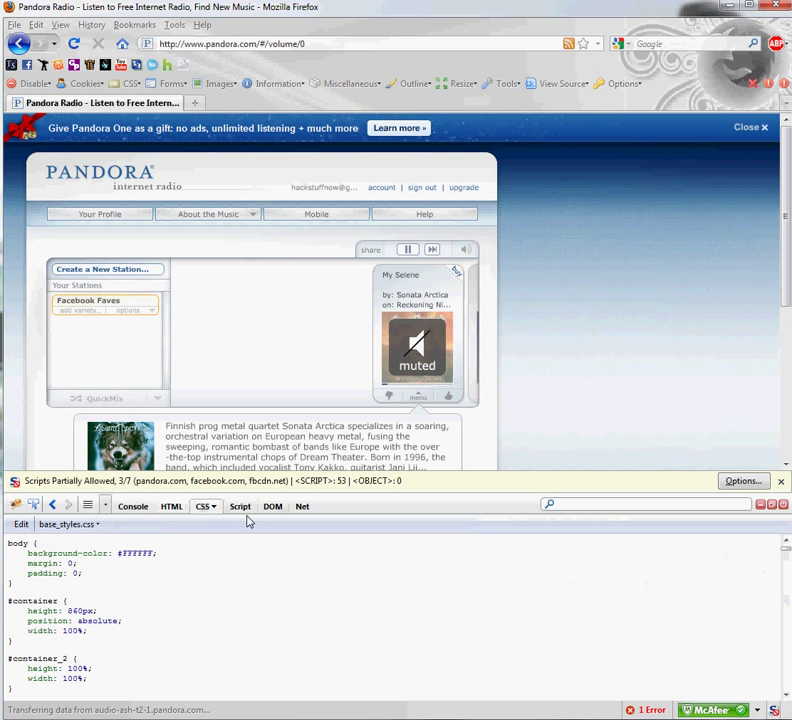
# Step: Examine the Pandora page's HTML in Firebug, from the body element down to the closing scripts
pyautogui.click(172, 507)
pyautogui.click(27, 563)
pyautogui.scroll(-3, 128, 572)
pyautogui.scroll(3, 76, 588)
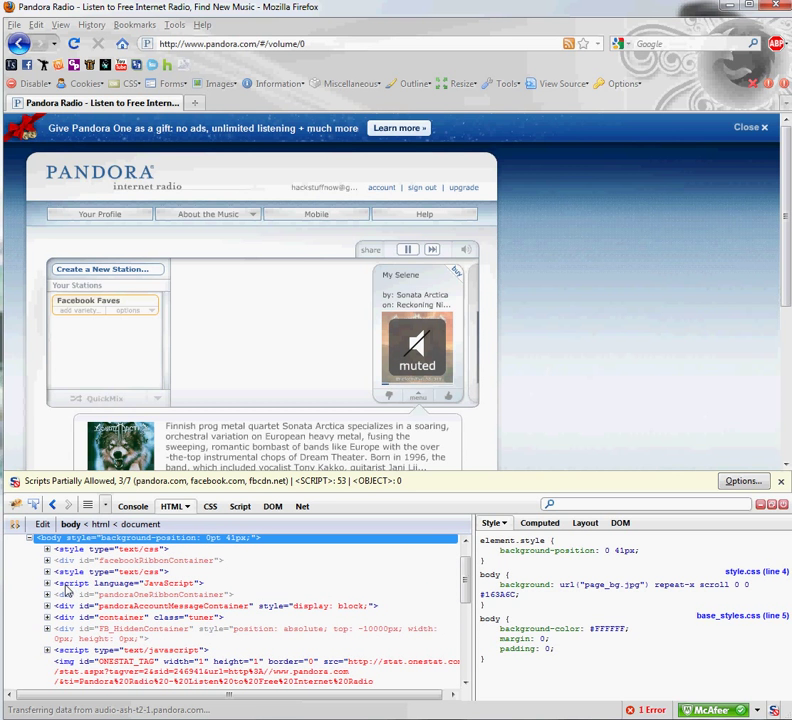
pyautogui.scroll(-3, 67, 591)
pyautogui.scroll(-3, 68, 622)
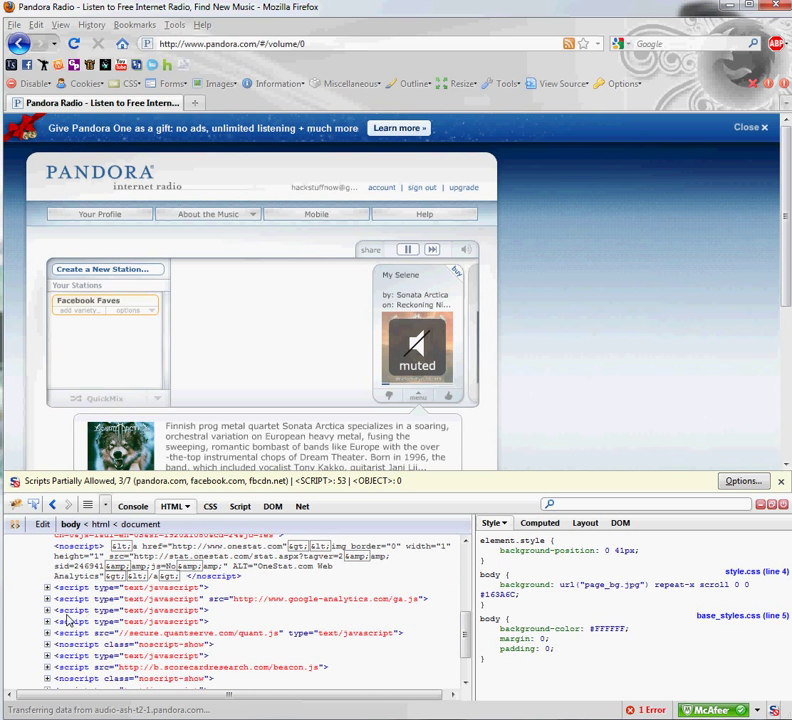
pyautogui.scroll(-2, 68, 622)
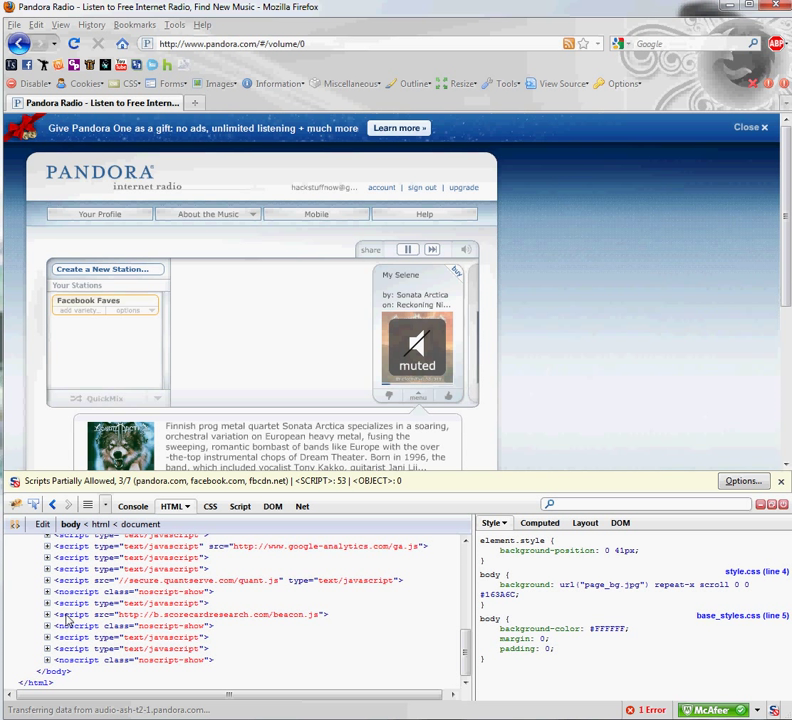
# Step: Show the page's network requests in Firebug, look through them and clear the list
pyautogui.click(305, 508)
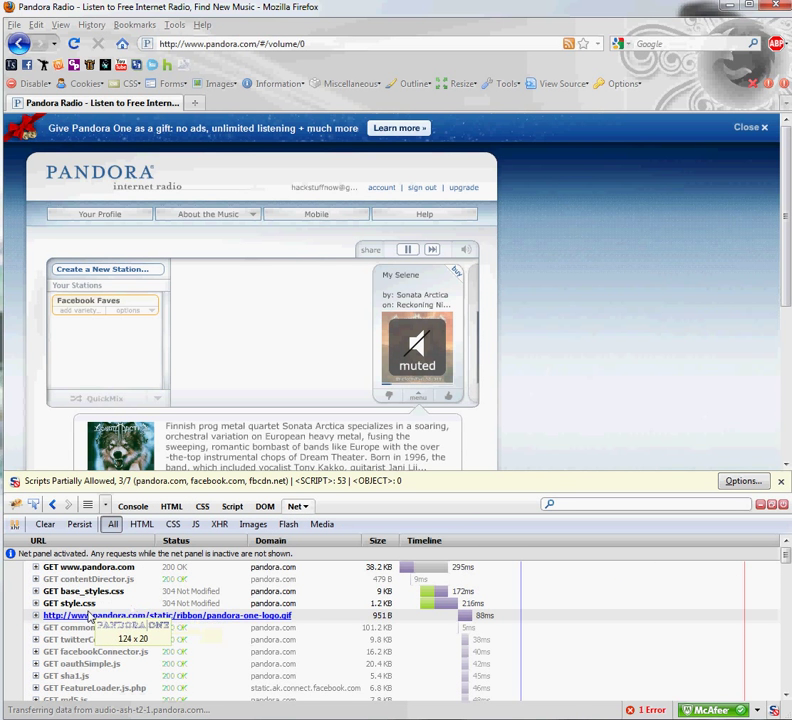
pyautogui.scroll(-3, 80, 617)
pyautogui.scroll(-8, 80, 617)
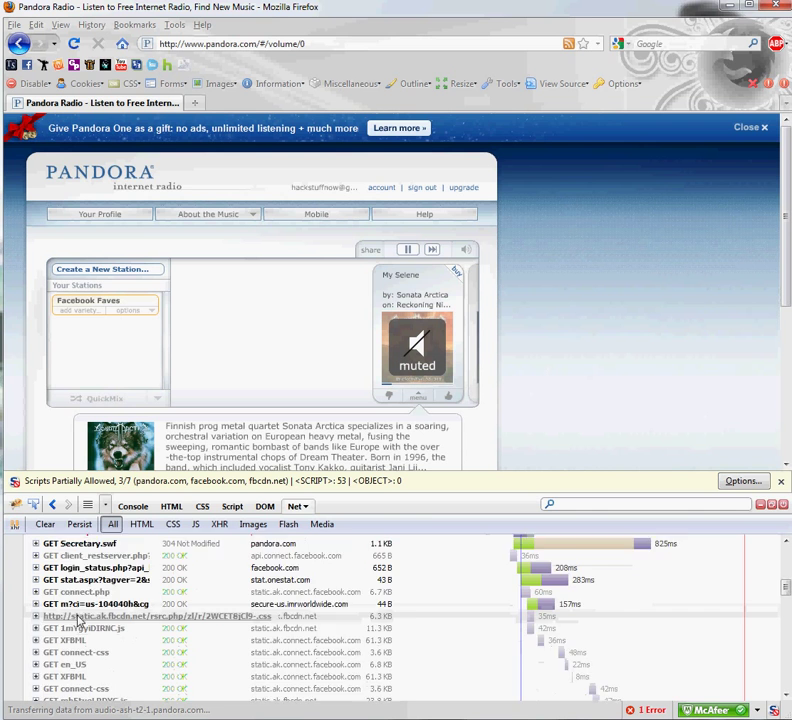
pyautogui.scroll(-4, 75, 622)
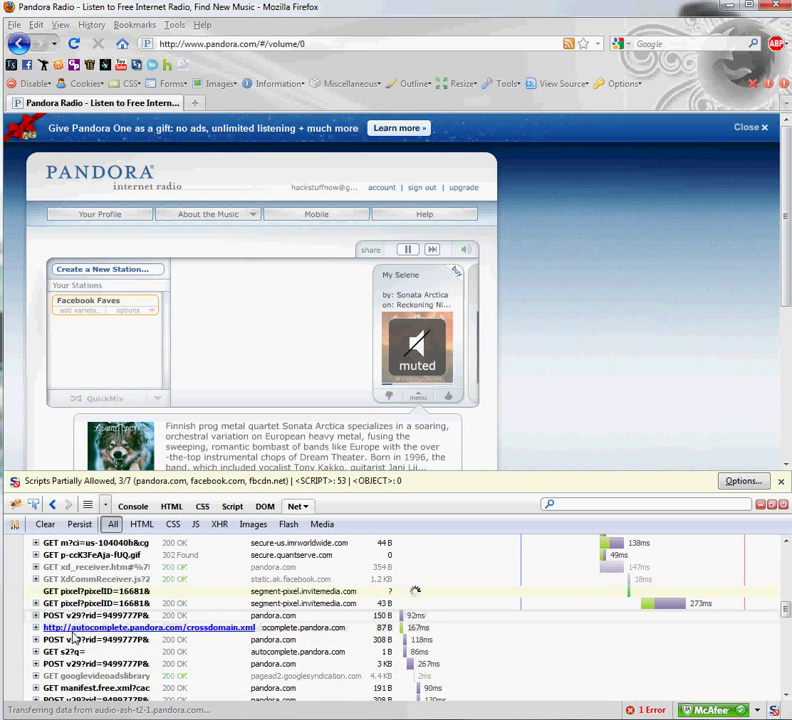
pyautogui.scroll(8, 85, 643)
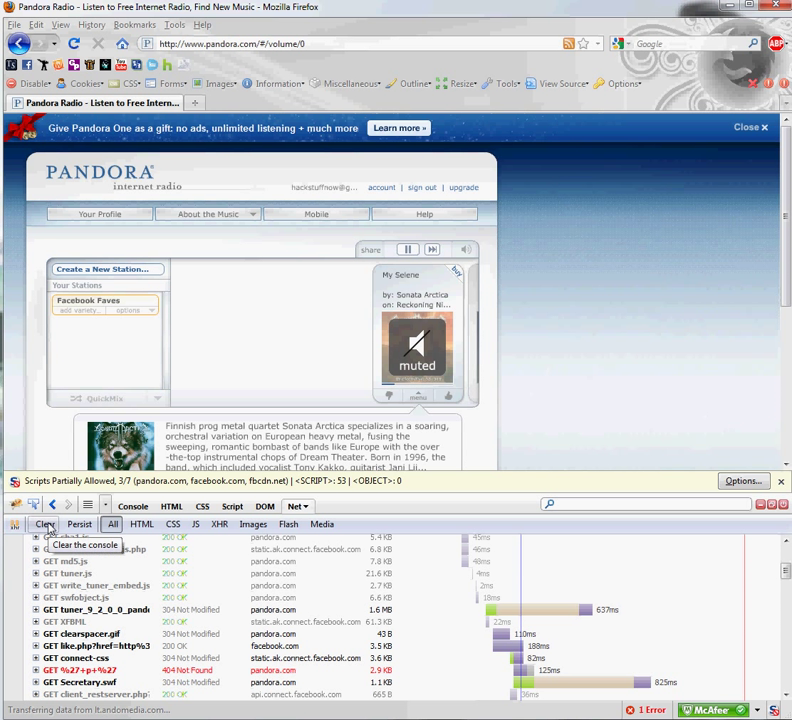
pyautogui.click(45, 525)
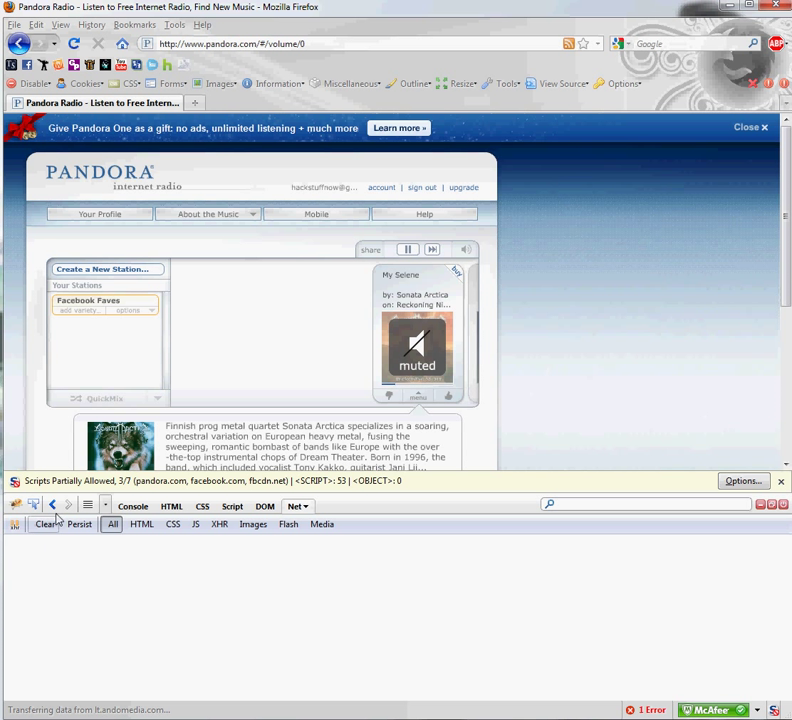
# Step: Skip to the next song and sort the newly captured network requests by size, largest first
pyautogui.click(432, 250)
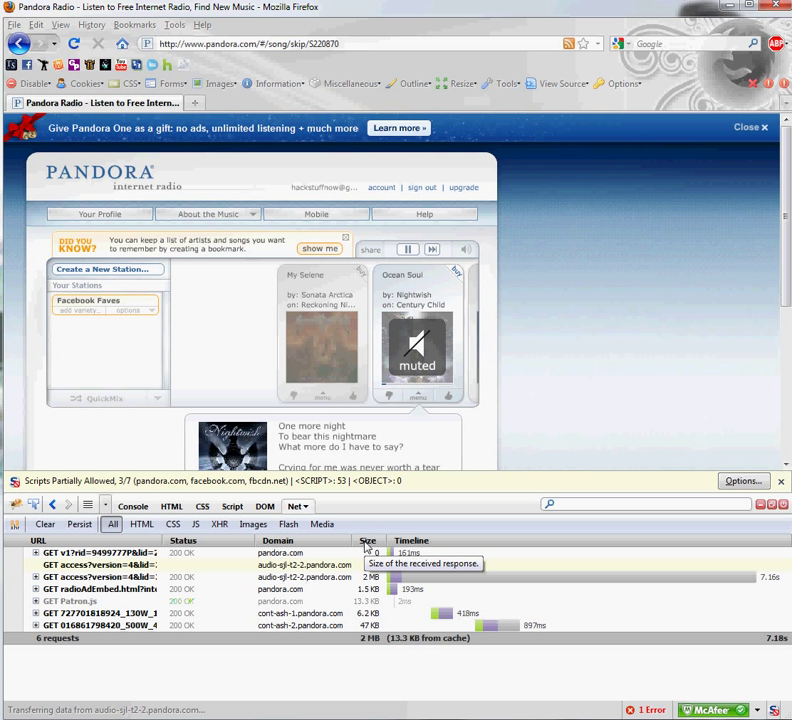
pyautogui.click(366, 541)
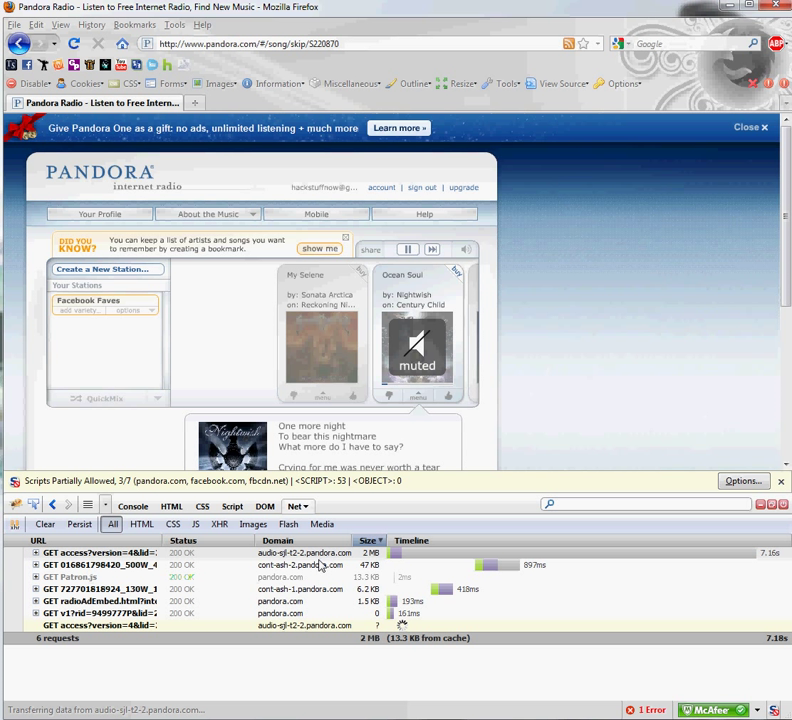
# Step: Open the largest request, from audio-sjl-t2-2.pandora.com, in a new tab and save the offered file
pyautogui.moveTo(372, 555)
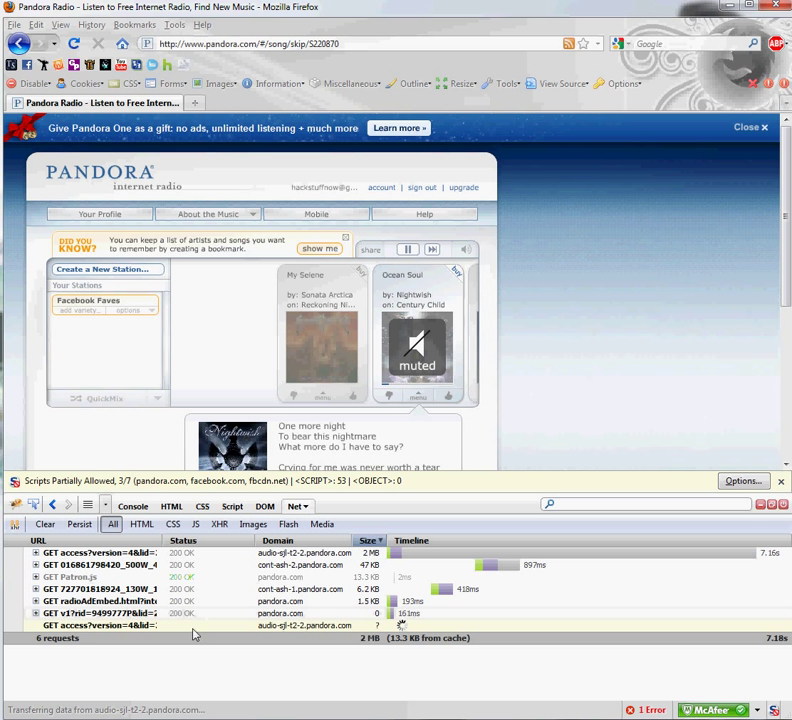
pyautogui.moveTo(112, 572)
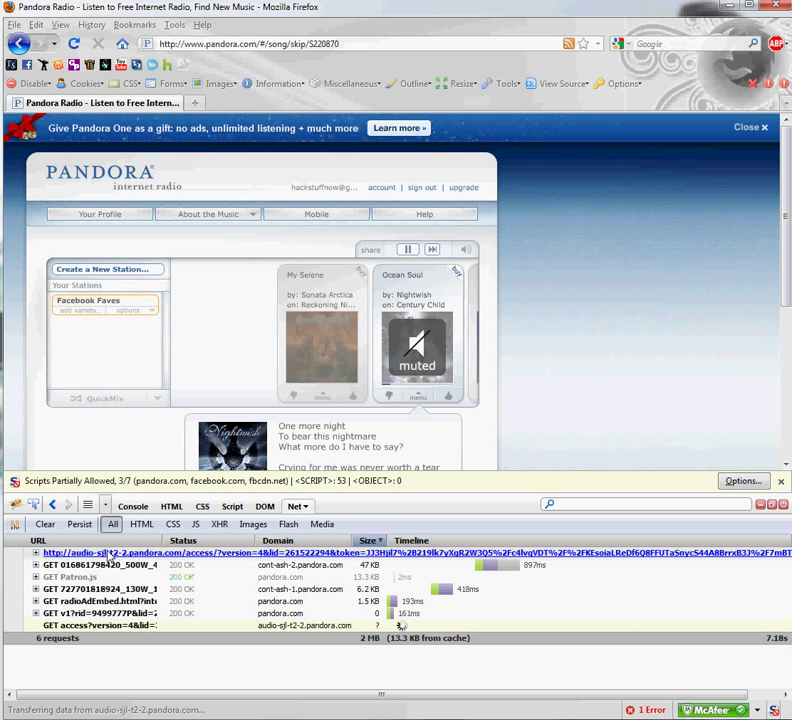
pyautogui.rightClick(122, 553)
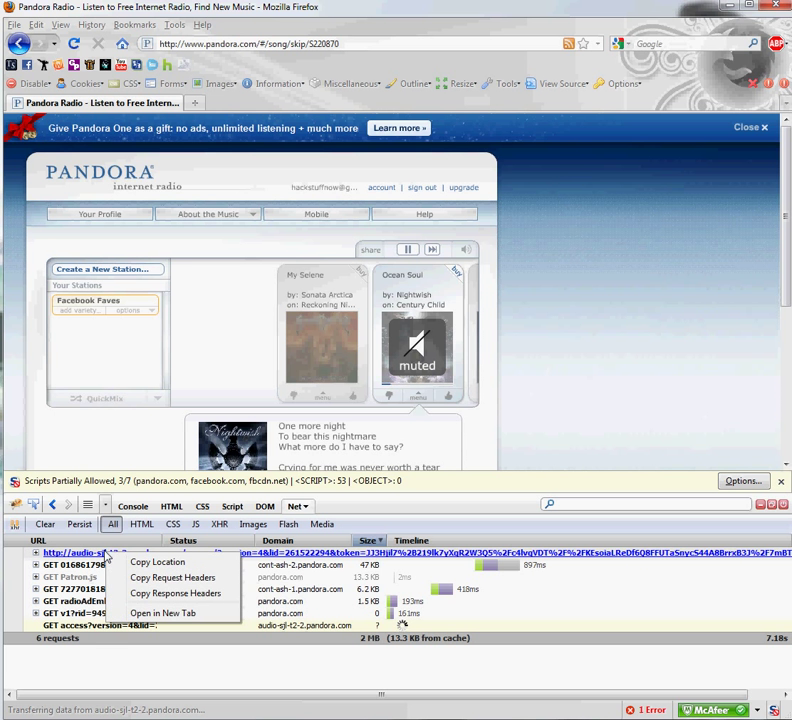
pyautogui.click(141, 614)
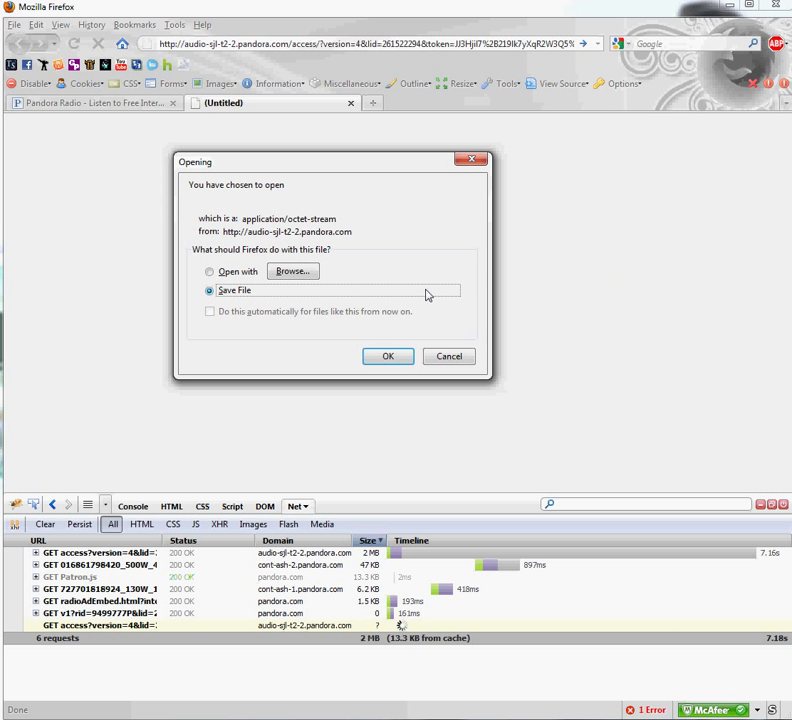
pyautogui.click(389, 359)
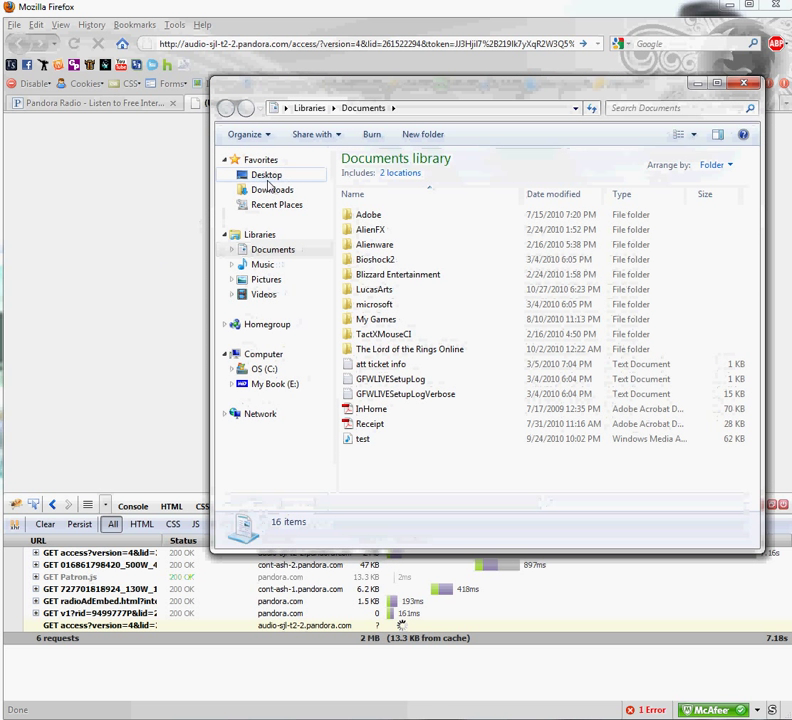
# Step: Rename today's PART file in the Downloads folder to "song i just downloaded.mp4", accepting the extension change, and close the media player
pyautogui.click(268, 191)
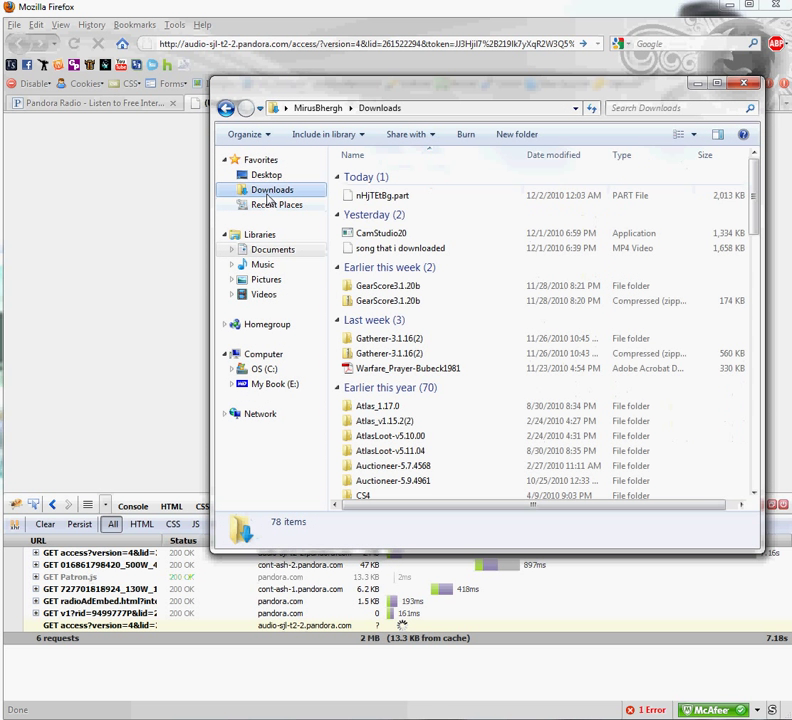
pyautogui.click(386, 198)
pyautogui.click(396, 199)
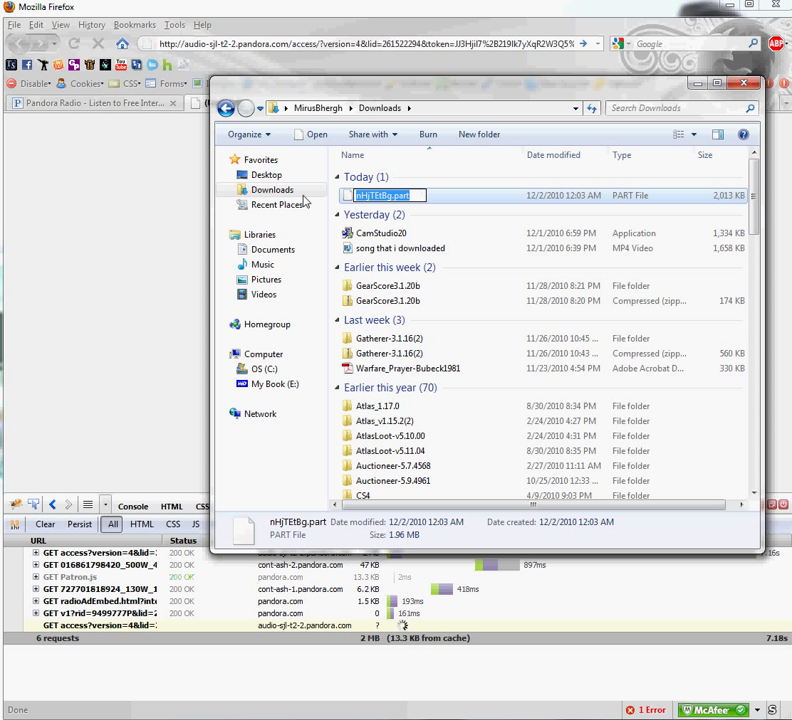
pyautogui.write('song i just downloaded.mp4')
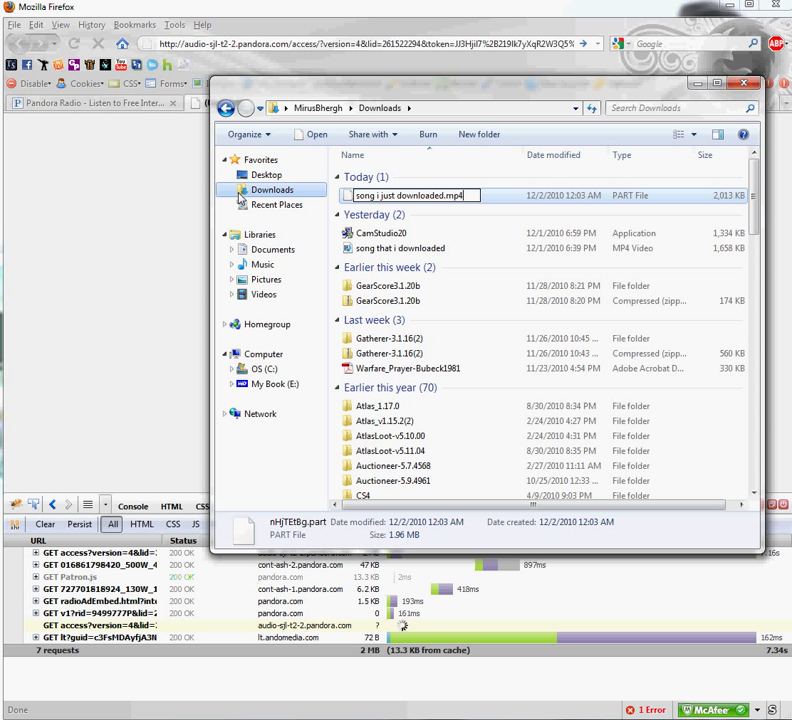
pyautogui.press('Return')
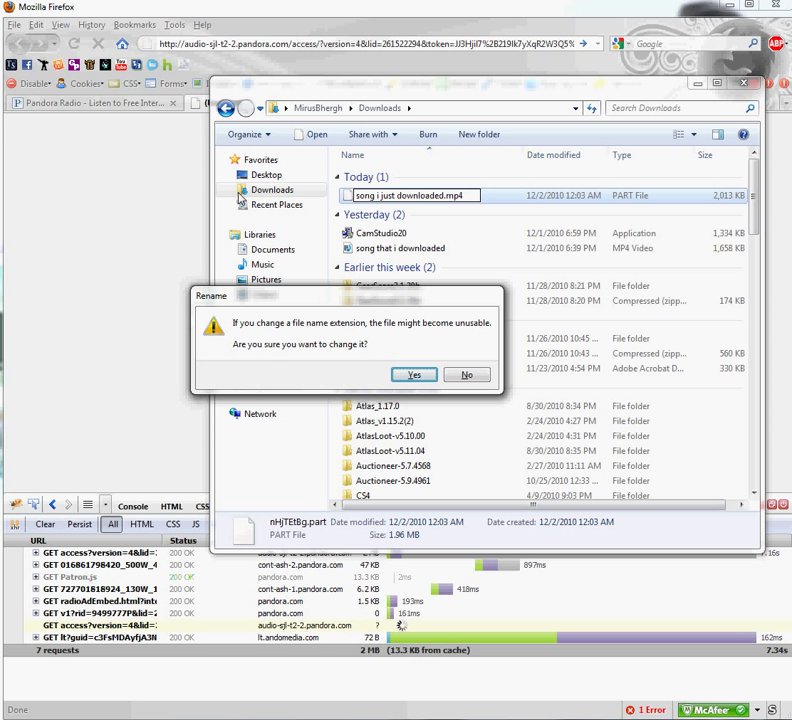
pyautogui.press('Return')
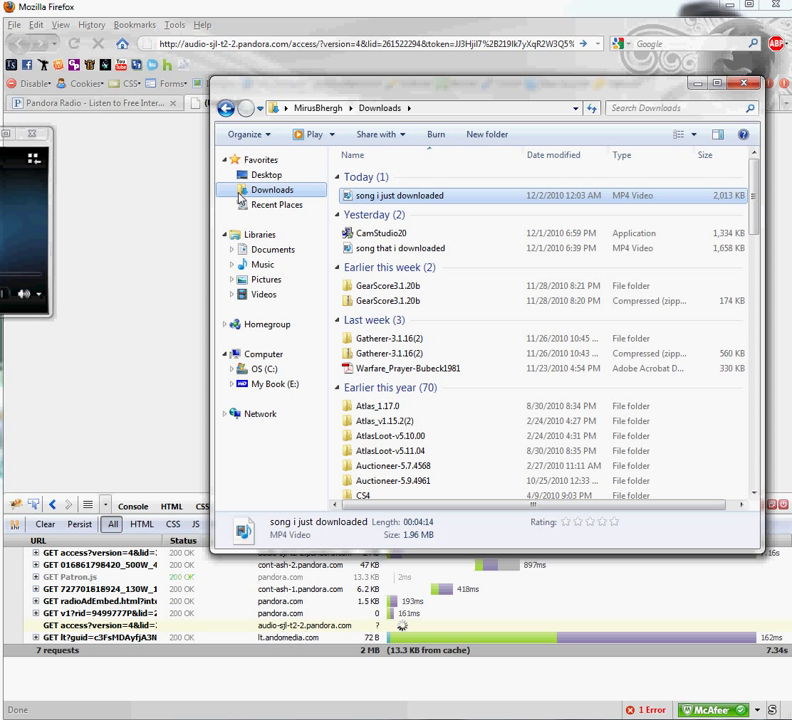
pyautogui.click(29, 122)
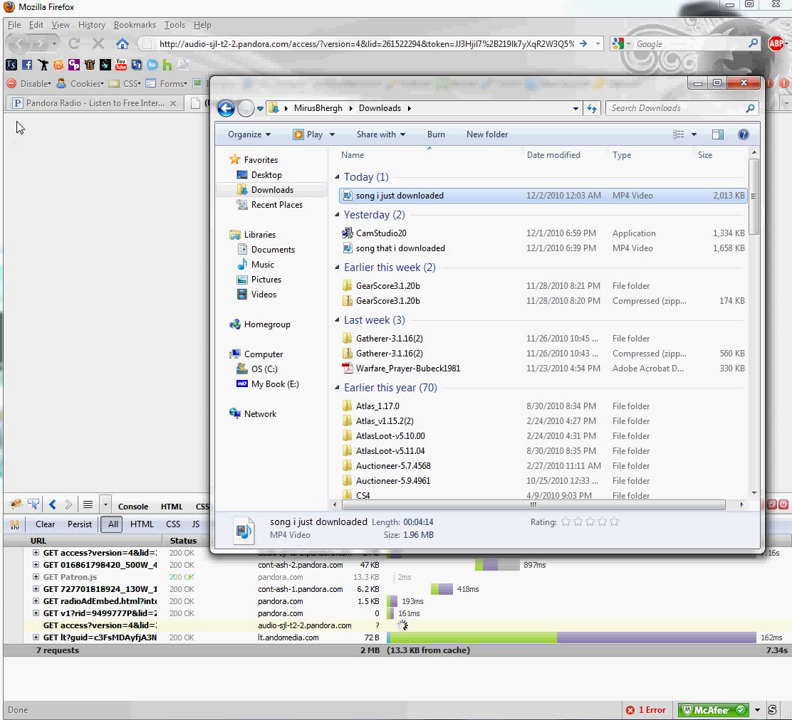